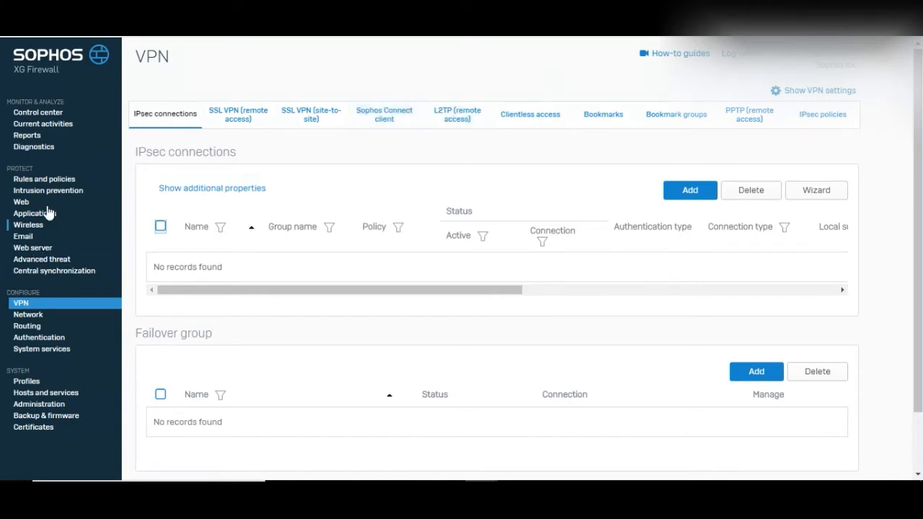
Enable the Sophos Connect client on the VPN page's Sophos Connect client settings.
{"action": "left_click", "coordinate": [25, 305]}
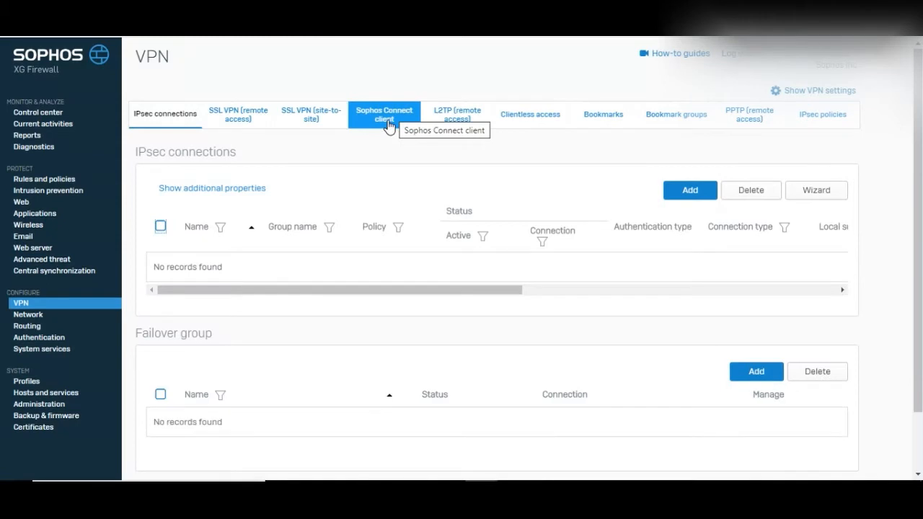
{"action": "left_click", "coordinate": [388, 124]}
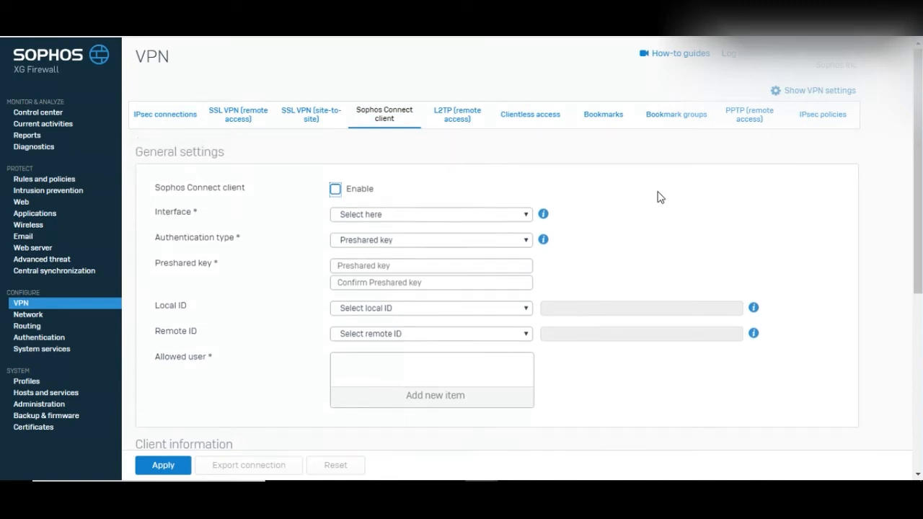
{"action": "left_click", "coordinate": [342, 189]}
Set the client interface to PortB - 10.0.1.4 and keep Preshared key authentication.
{"action": "left_click", "coordinate": [415, 214]}
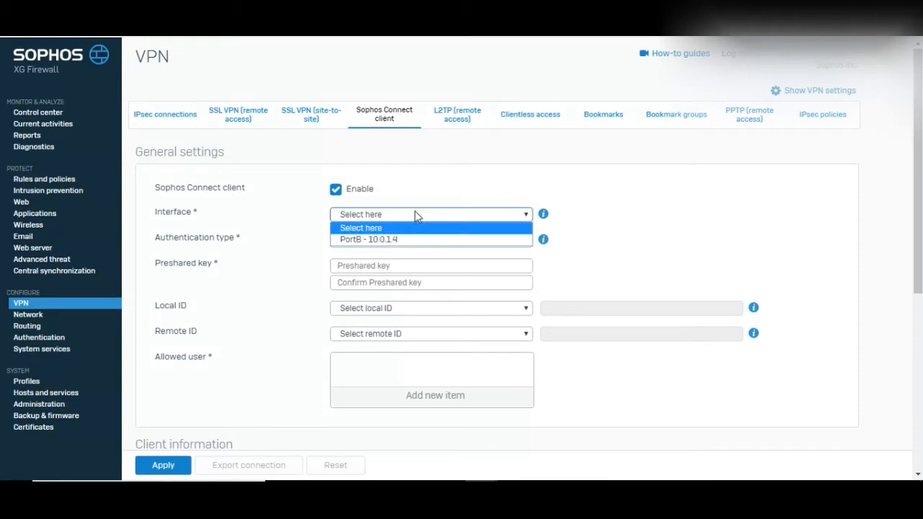
{"action": "left_click", "coordinate": [406, 238]}
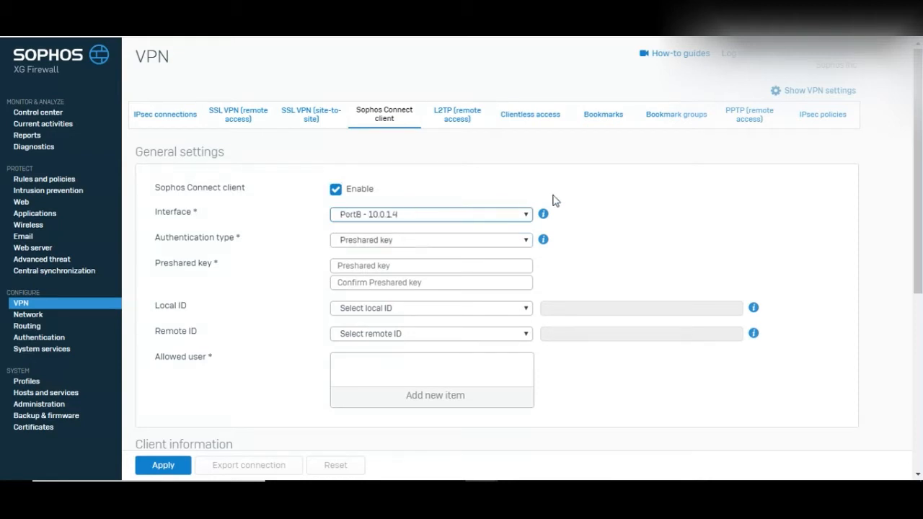
{"action": "left_click", "coordinate": [620, 212]}
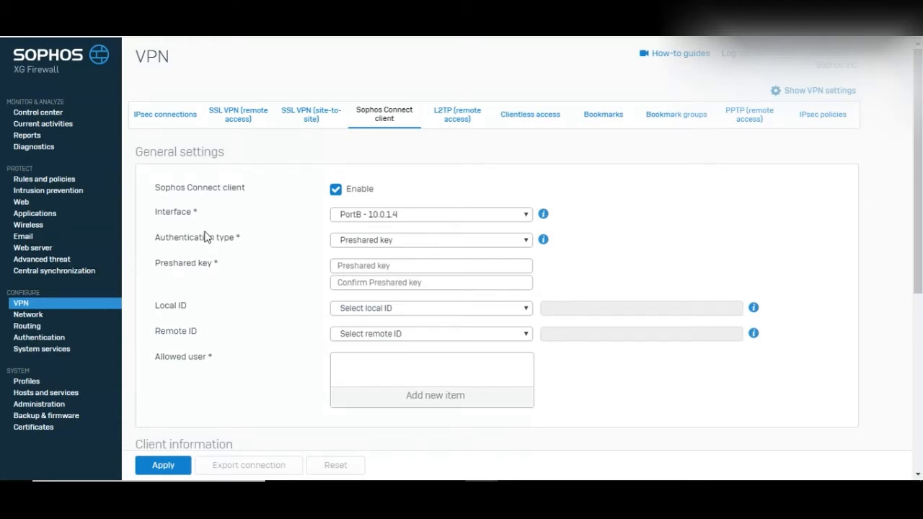
{"action": "left_click", "coordinate": [406, 243]}
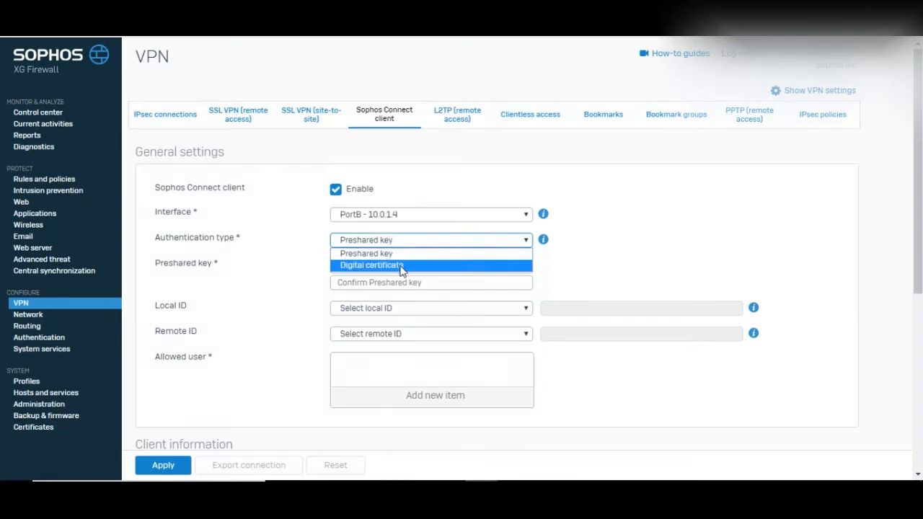
{"action": "left_click", "coordinate": [628, 279]}
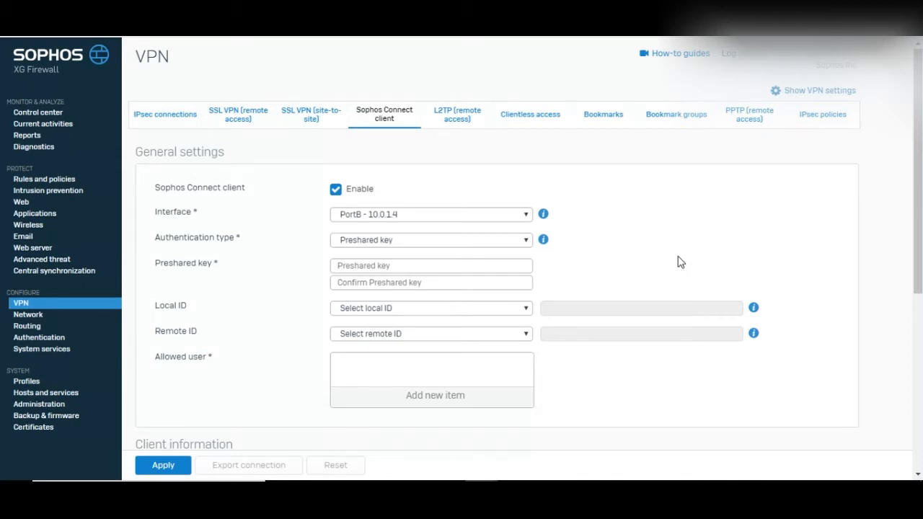
Enter the preshared key and confirm it.
{"action": "left_click", "coordinate": [450, 265]}
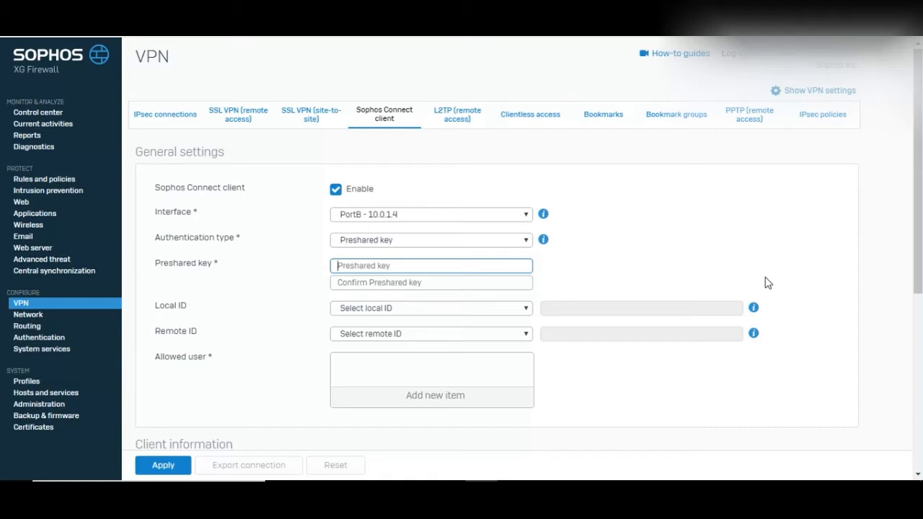
{"action": "type", "text": "abcdefg"}
{"action": "key", "text": "Tab"}
{"action": "type", "text": "abcdefg"}
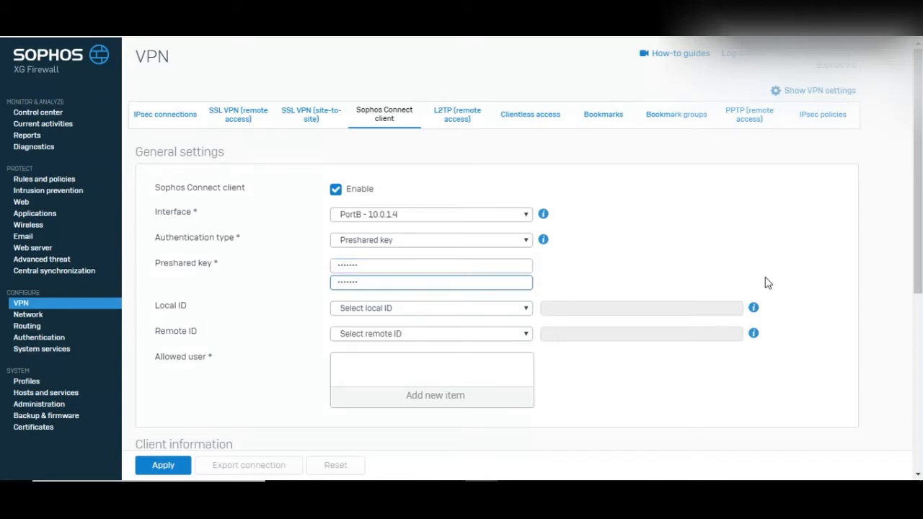
{"action": "left_click", "coordinate": [912, 179]}
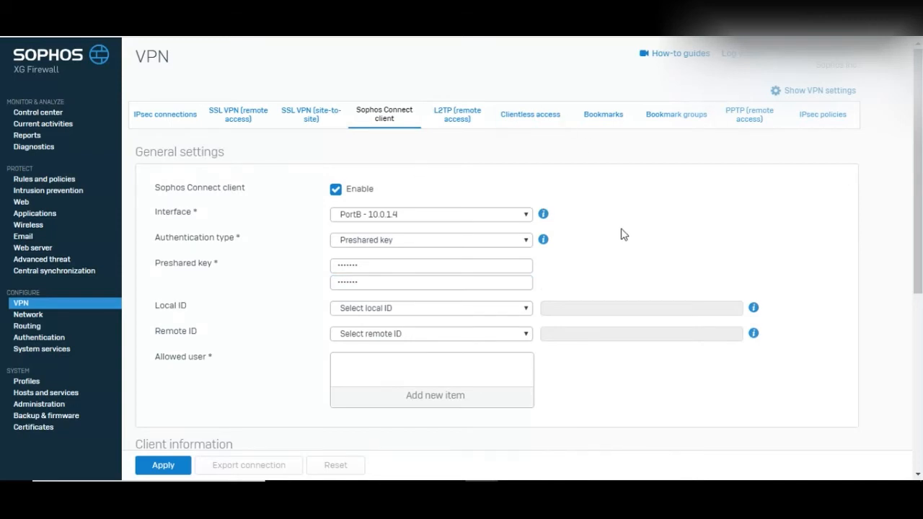
{"action": "scroll", "coordinate": [624, 235], "scroll_direction": "down", "scroll_amount": 1}
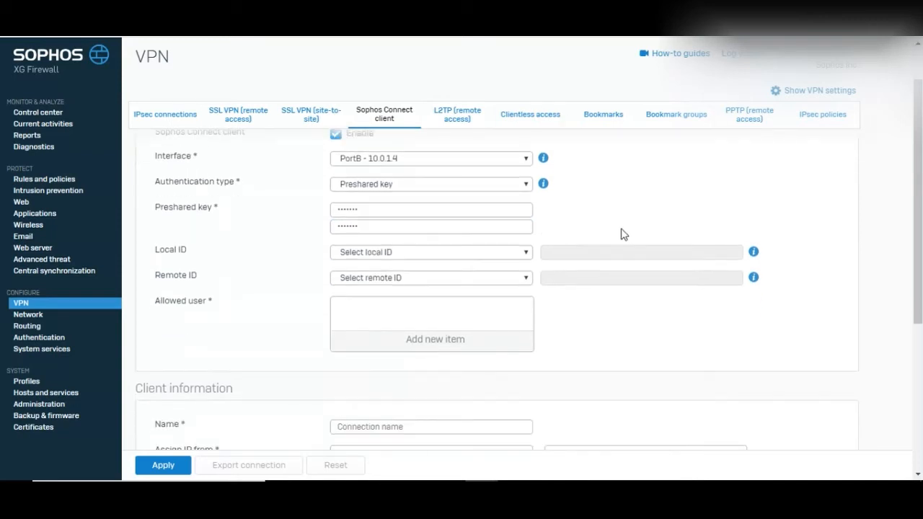
Set the Local ID type to IP address with the value 192.168.1.0.
{"action": "left_click", "coordinate": [455, 253]}
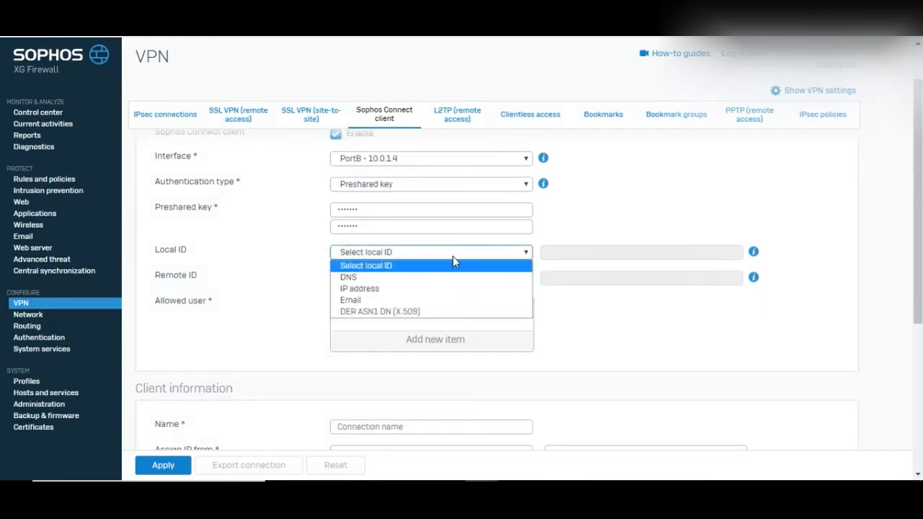
{"action": "left_click", "coordinate": [613, 218]}
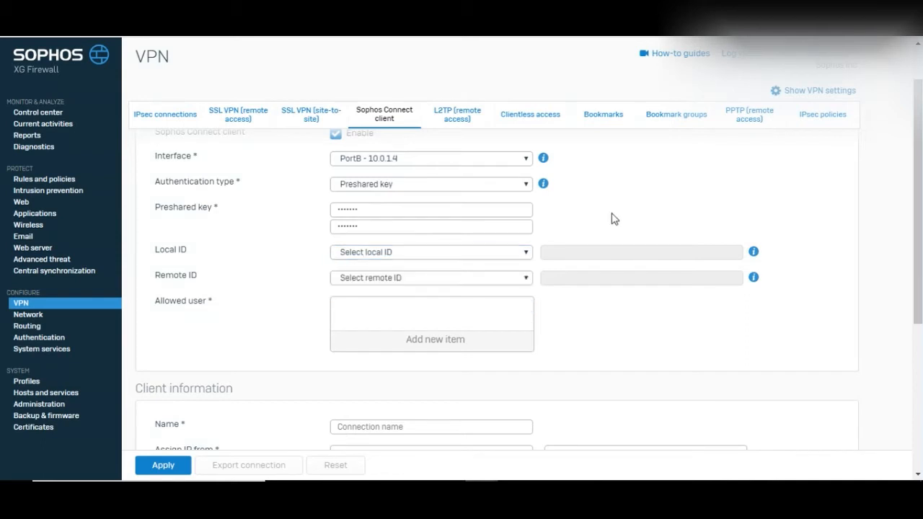
{"action": "left_click", "coordinate": [385, 253]}
{"action": "left_click", "coordinate": [374, 290]}
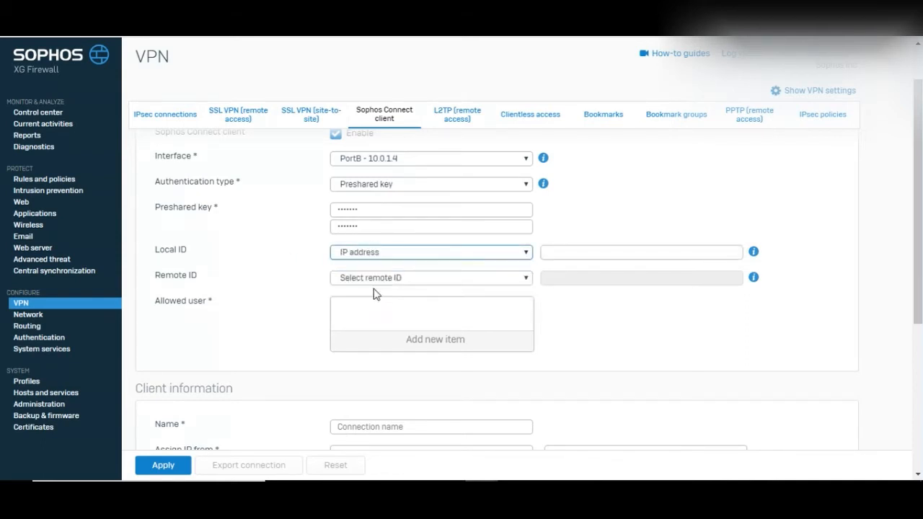
{"action": "left_click", "coordinate": [584, 255]}
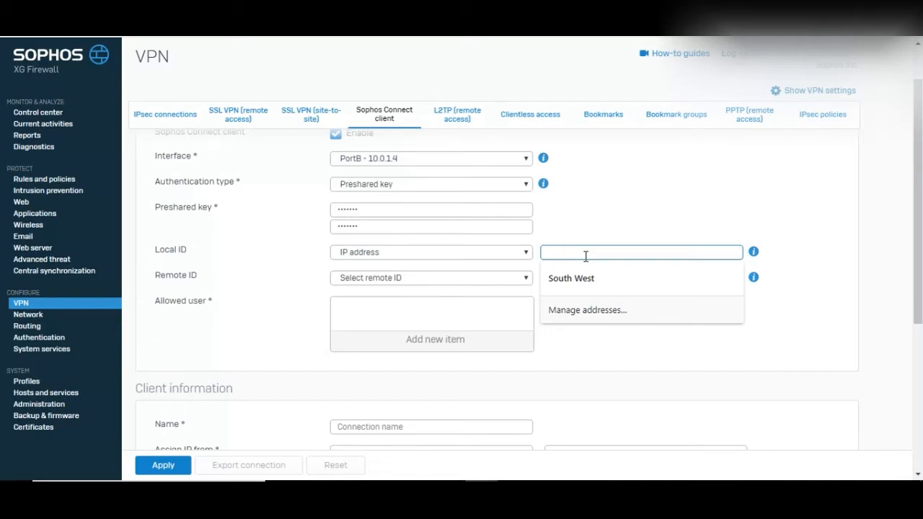
{"action": "type", "text": "192.1"}
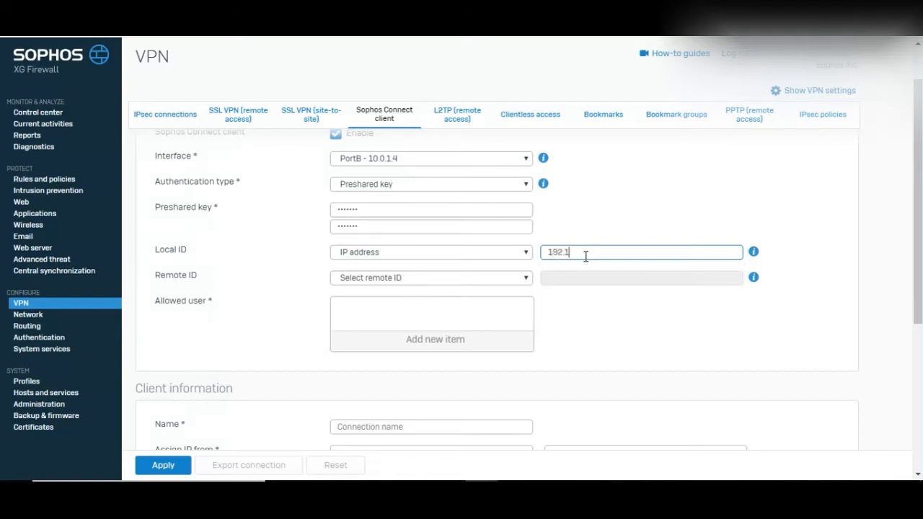
{"action": "type", "text": "68.1.0"}
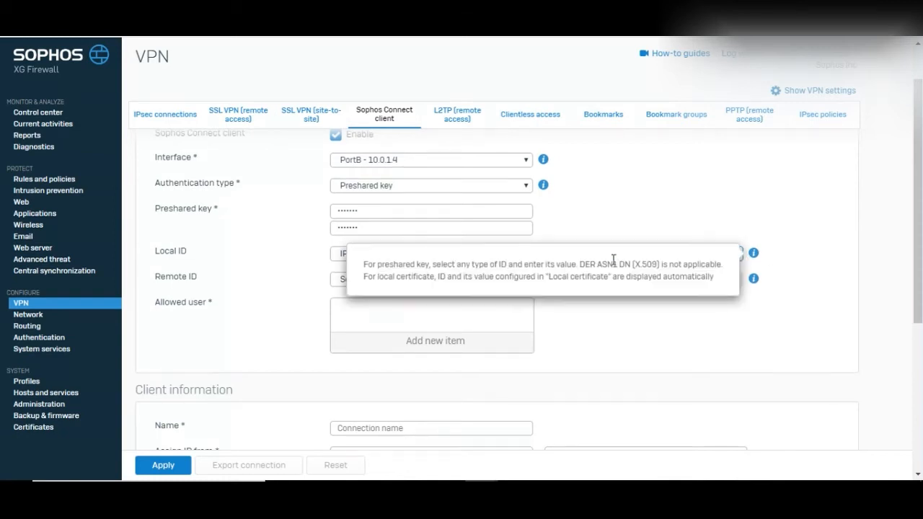
{"action": "left_click", "coordinate": [413, 283]}
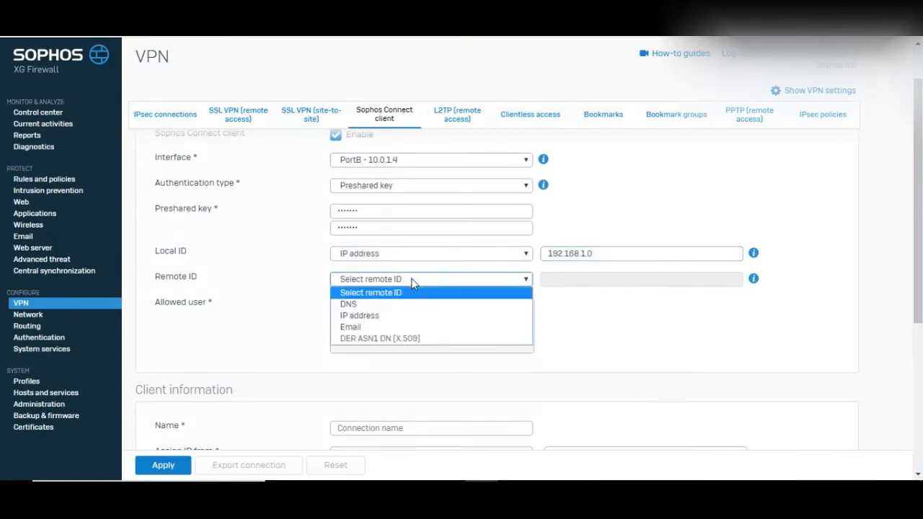
Choose IP address as the Remote ID type and enter 192.168.3.0.
{"action": "left_click", "coordinate": [360, 319]}
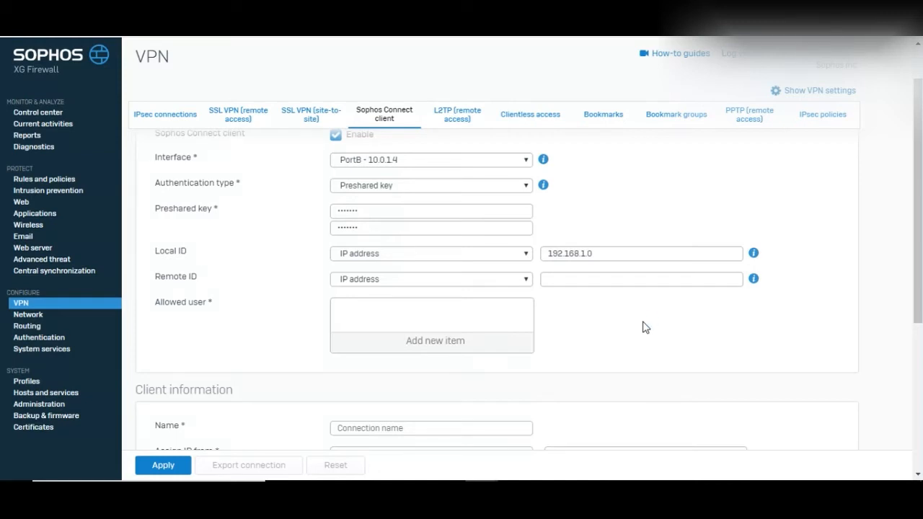
{"action": "left_click", "coordinate": [615, 280]}
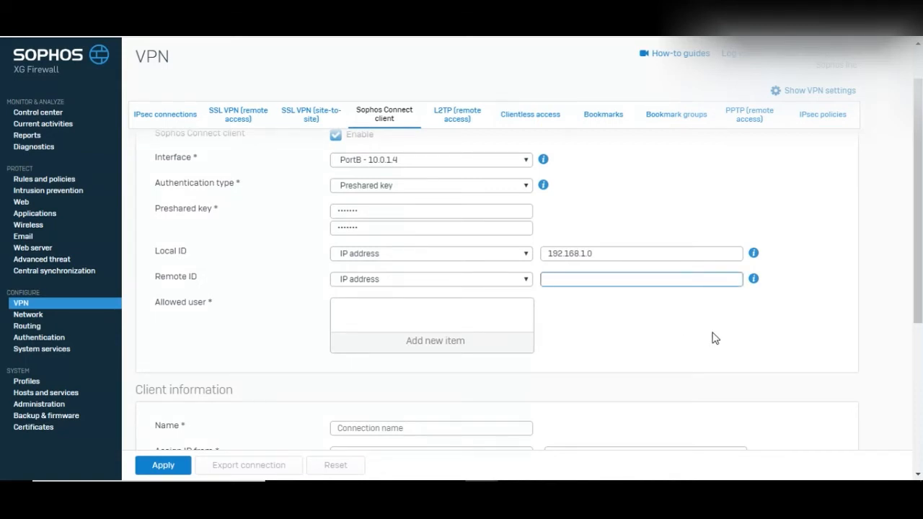
{"action": "type", "text": "192.168.3.0"}
{"action": "scroll", "coordinate": [714, 339], "scroll_direction": "down", "scroll_amount": 1}
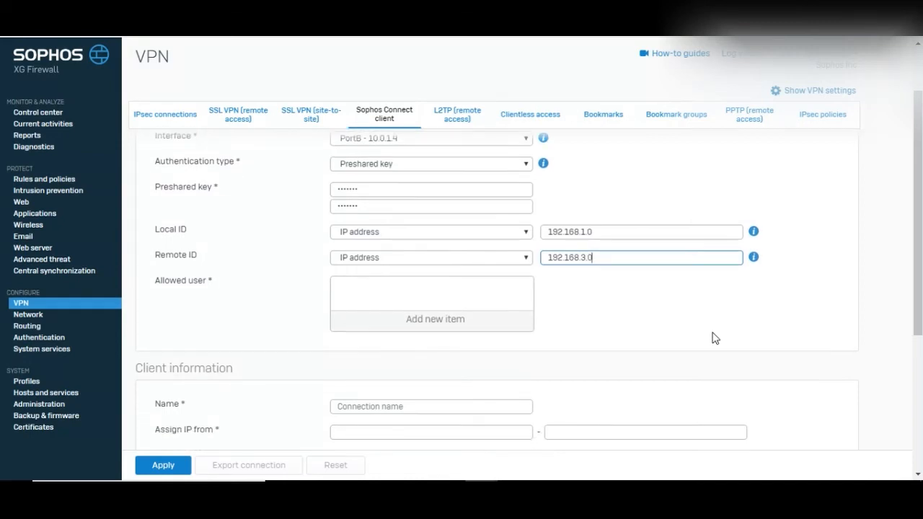
Add one user account to the Allowed user list.
{"action": "left_click", "coordinate": [469, 319]}
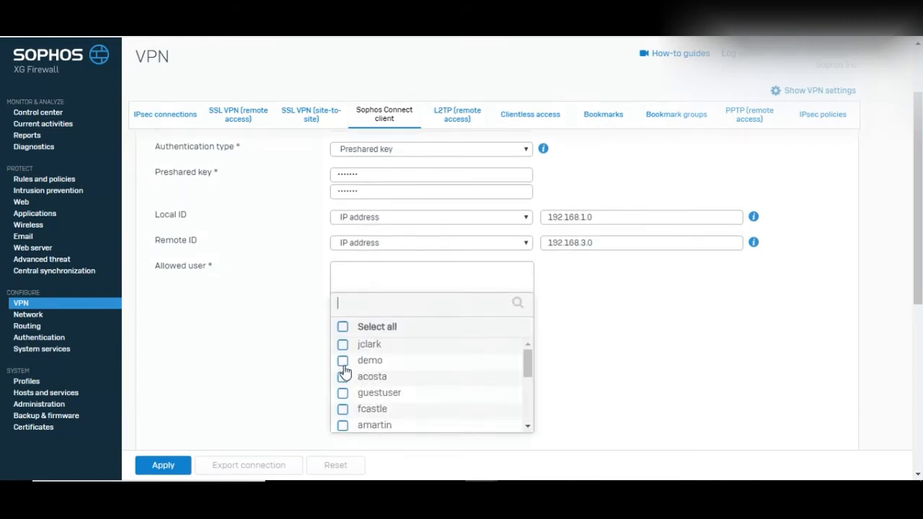
{"action": "left_click", "coordinate": [344, 377]}
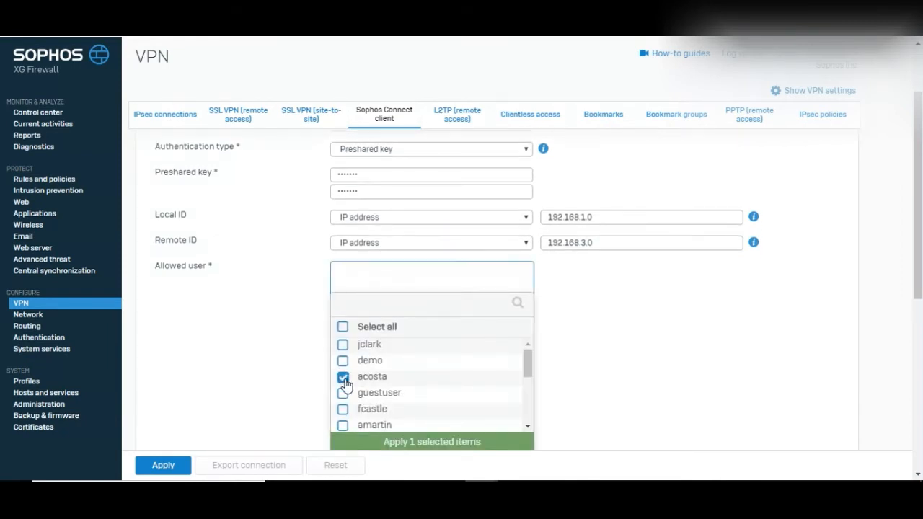
{"action": "left_click", "coordinate": [433, 443]}
{"action": "scroll", "coordinate": [649, 399], "scroll_direction": "down", "scroll_amount": 2}
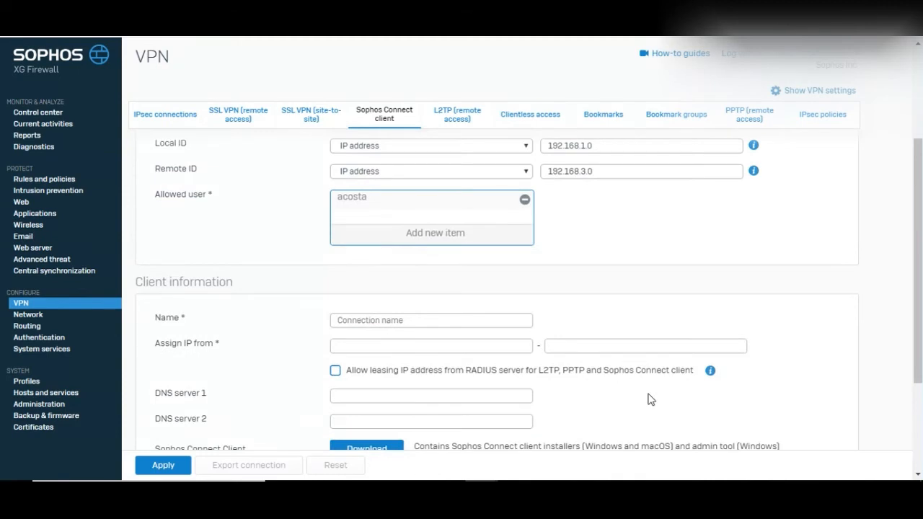
{"action": "scroll", "coordinate": [648, 400], "scroll_direction": "down", "scroll_amount": 2}
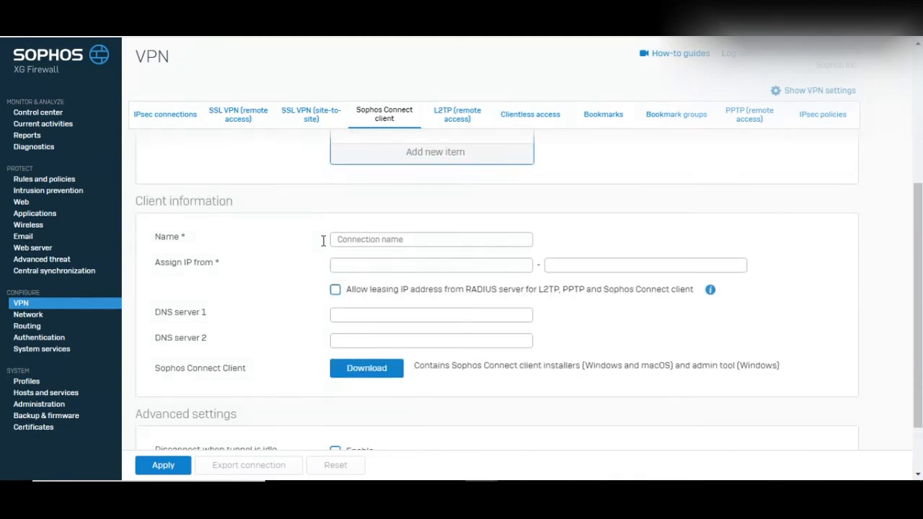
{"action": "scroll", "coordinate": [639, 235], "scroll_direction": "up", "scroll_amount": 1}
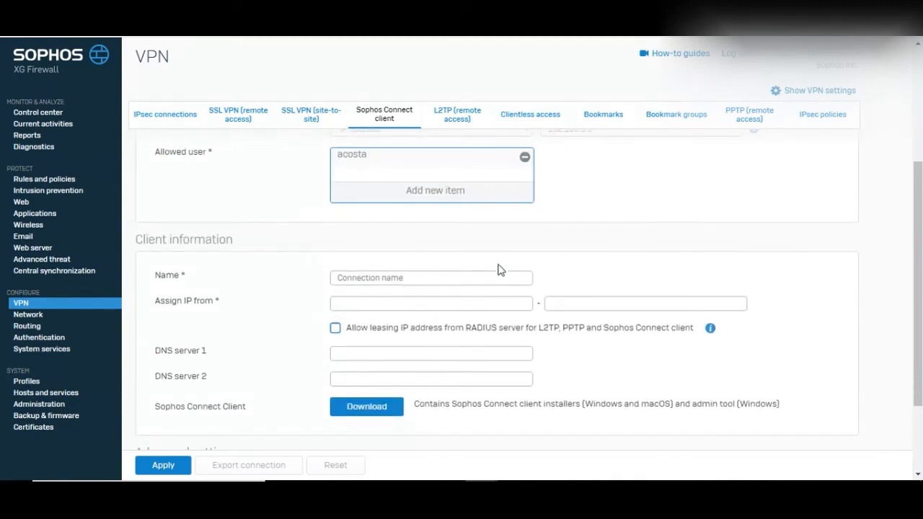
{"action": "left_click", "coordinate": [470, 277]}
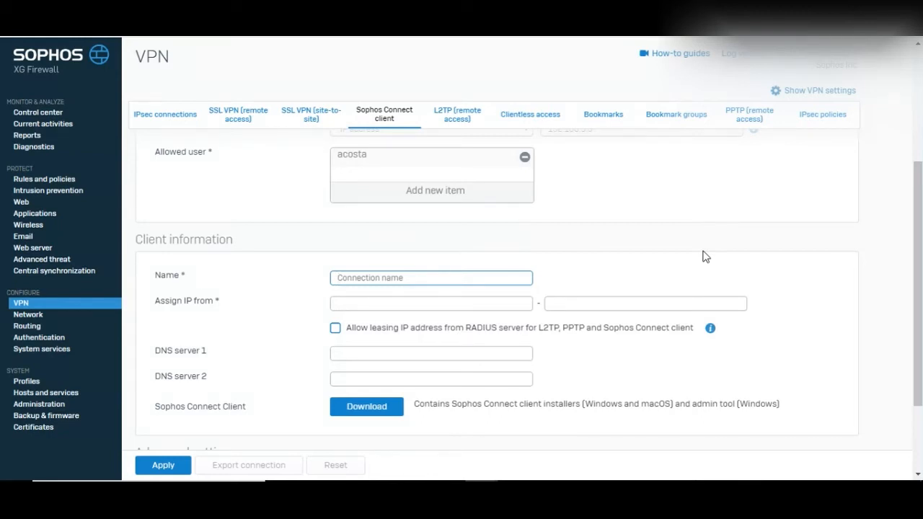
Name the client connection sezclientconnect and start the address pool at 192.168.3.5.
{"action": "type", "text": "sezclientconnect"}
{"action": "left_click", "coordinate": [400, 306]}
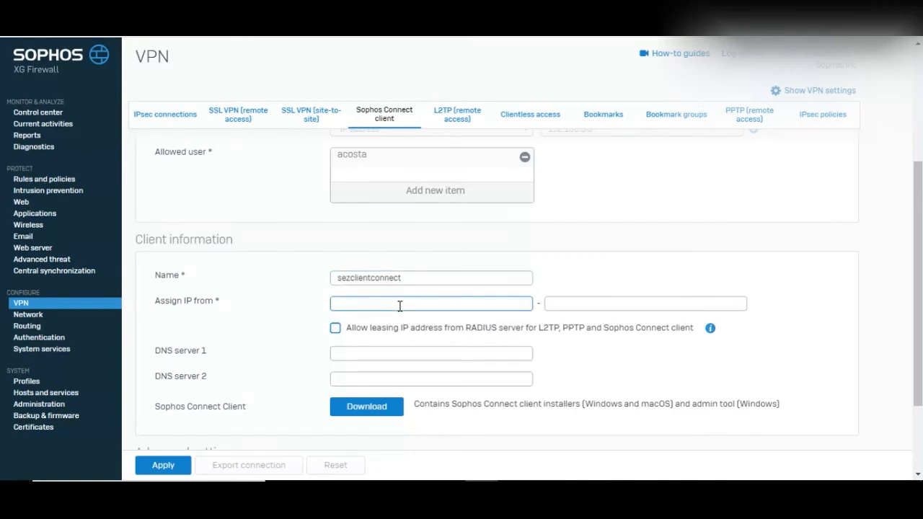
{"action": "scroll", "coordinate": [400, 308], "scroll_direction": "up", "scroll_amount": 2}
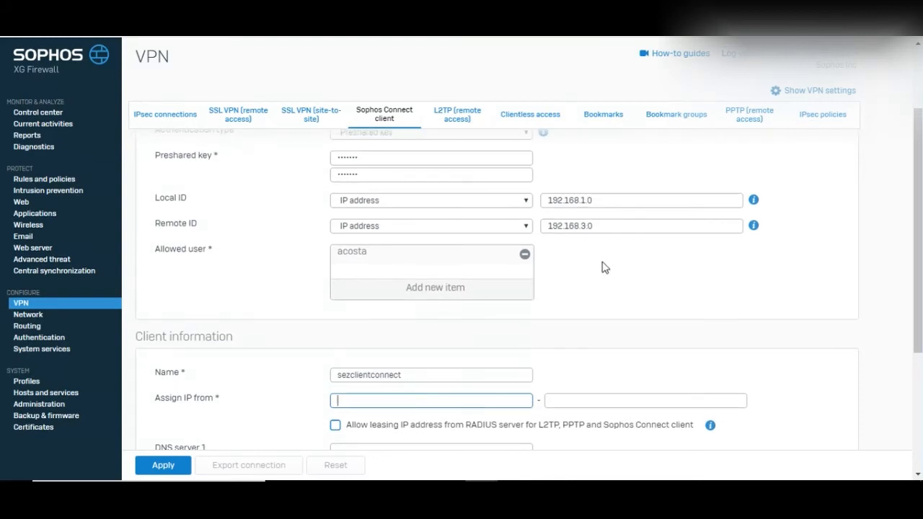
{"action": "scroll", "coordinate": [615, 282], "scroll_direction": "down", "scroll_amount": 2}
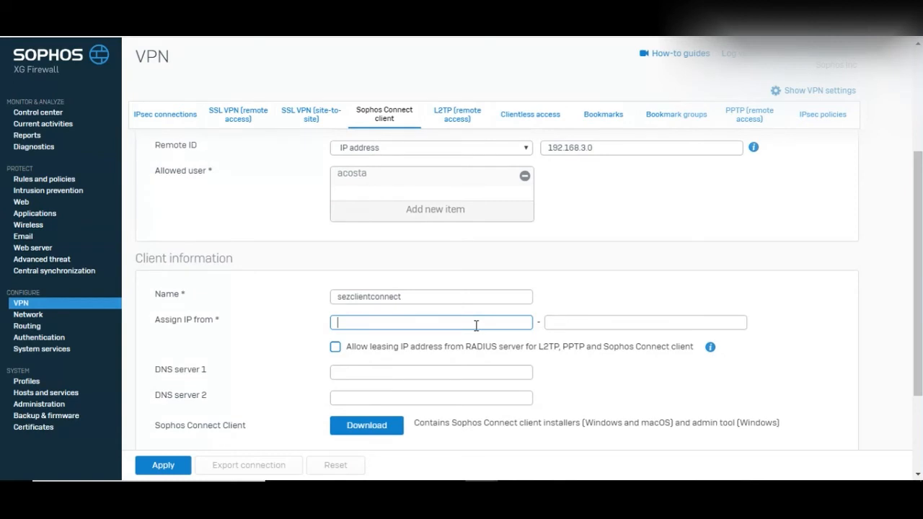
{"action": "type", "text": "192.168.3.5"}
End the address pool at 192.168.3.254 by copying the start address and editing it.
{"action": "left_click", "coordinate": [570, 324]}
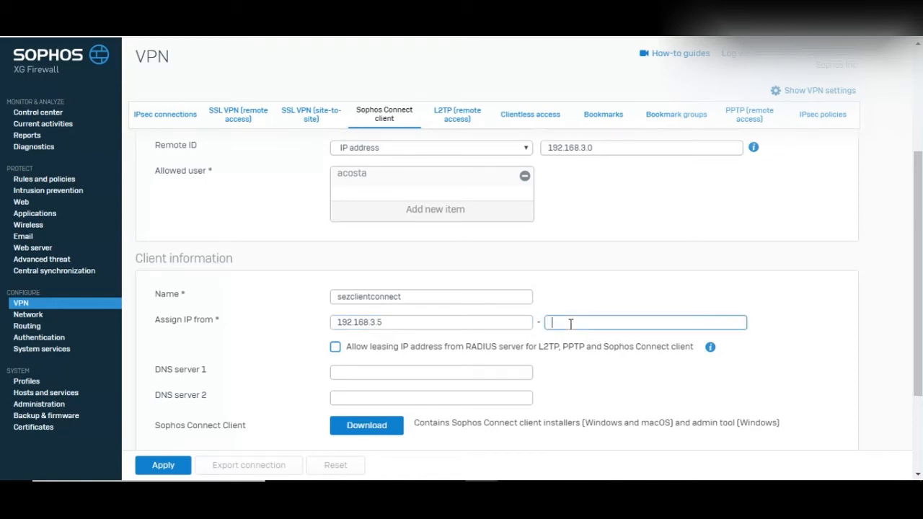
{"action": "double_click", "coordinate": [445, 324]}
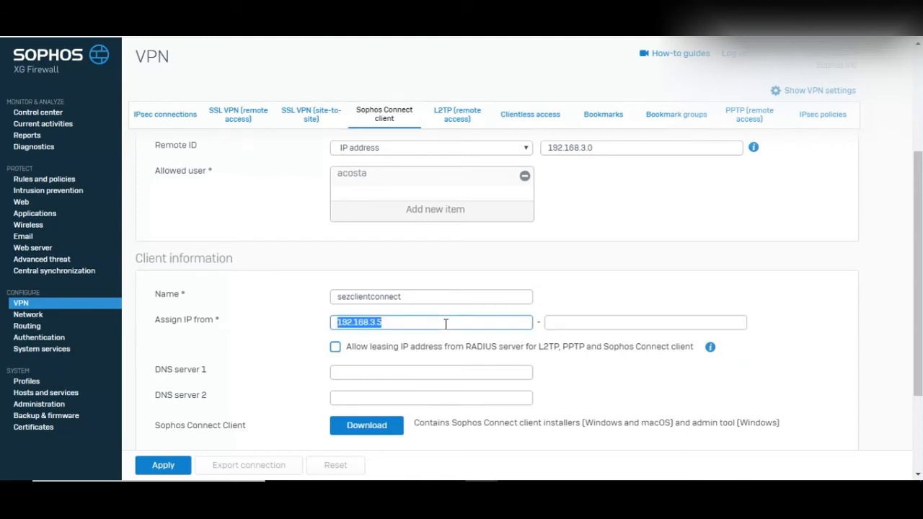
{"action": "key", "text": "ctrl+c"}
{"action": "left_click", "coordinate": [593, 326]}
{"action": "key", "text": "ctrl+v"}
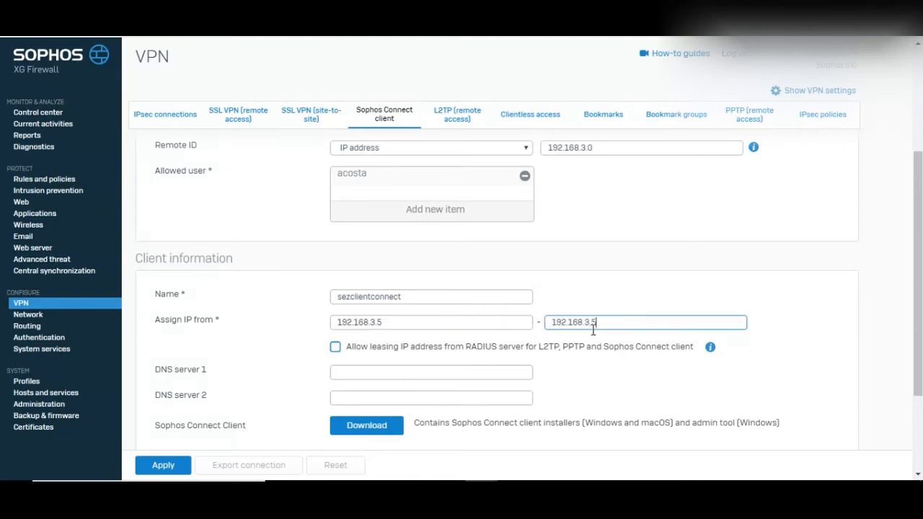
{"action": "key", "text": "BackSpace"}
{"action": "type", "text": "254"}
{"action": "left_click", "coordinate": [714, 280]}
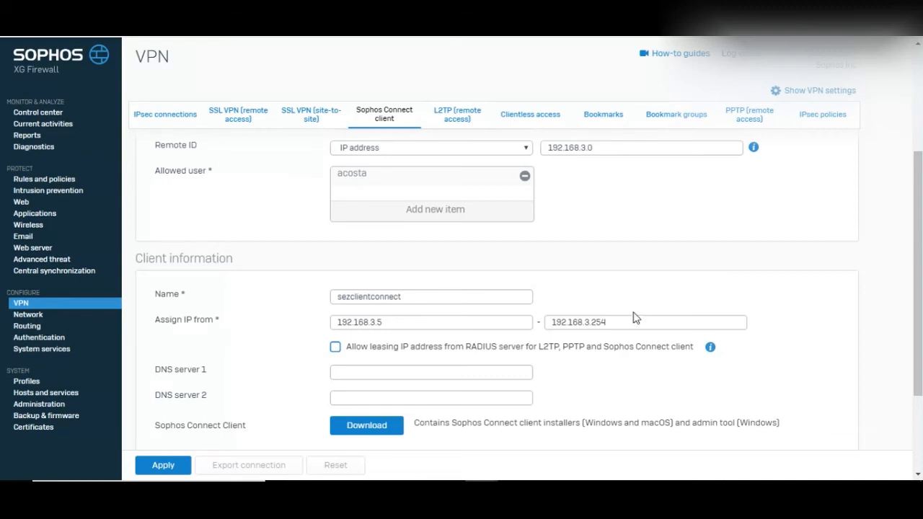
{"action": "scroll", "coordinate": [696, 372], "scroll_direction": "down", "scroll_amount": 1}
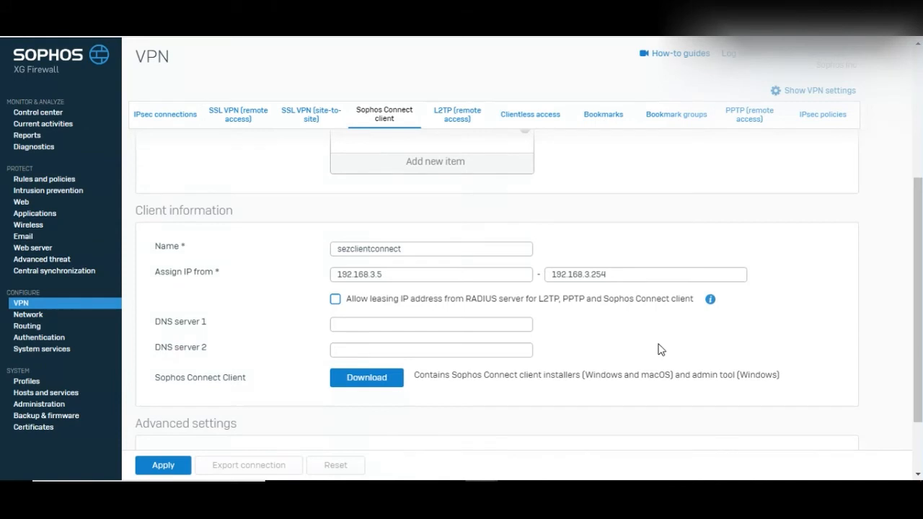
Enter 8.8.8.8 as DNS server 1 and 4.4.2.2 as DNS server 2.
{"action": "scroll", "coordinate": [661, 350], "scroll_direction": "down", "scroll_amount": 1}
{"action": "left_click", "coordinate": [459, 310]}
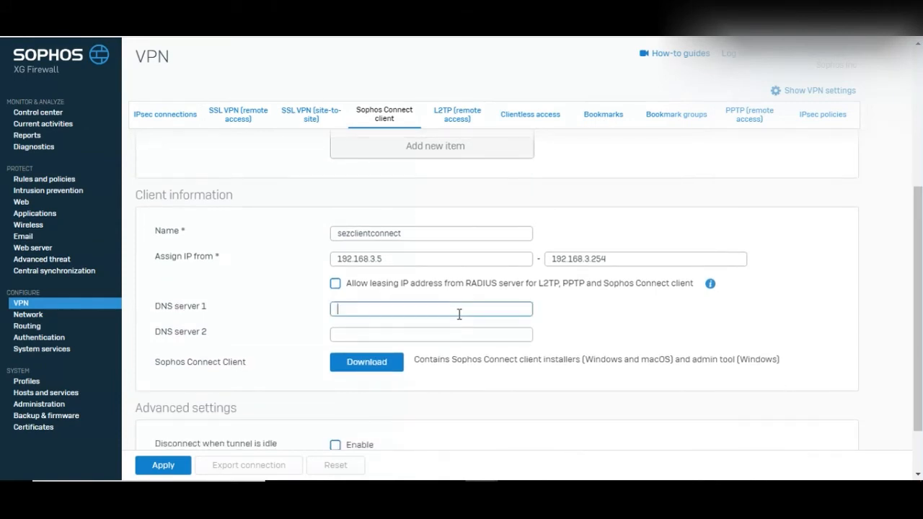
{"action": "type", "text": "8.8.8.8"}
{"action": "key", "text": "Tab"}
{"action": "type", "text": "4.4.2.2"}
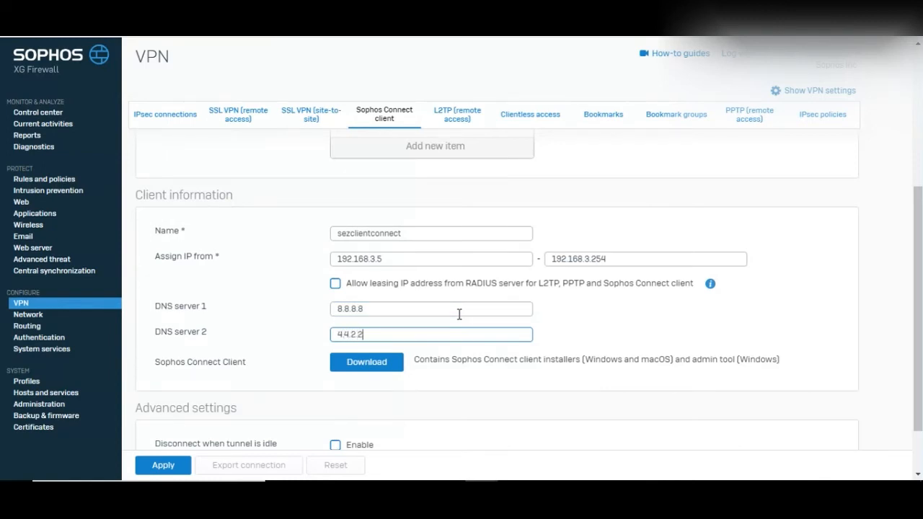
{"action": "scroll", "coordinate": [459, 317], "scroll_direction": "down", "scroll_amount": 1}
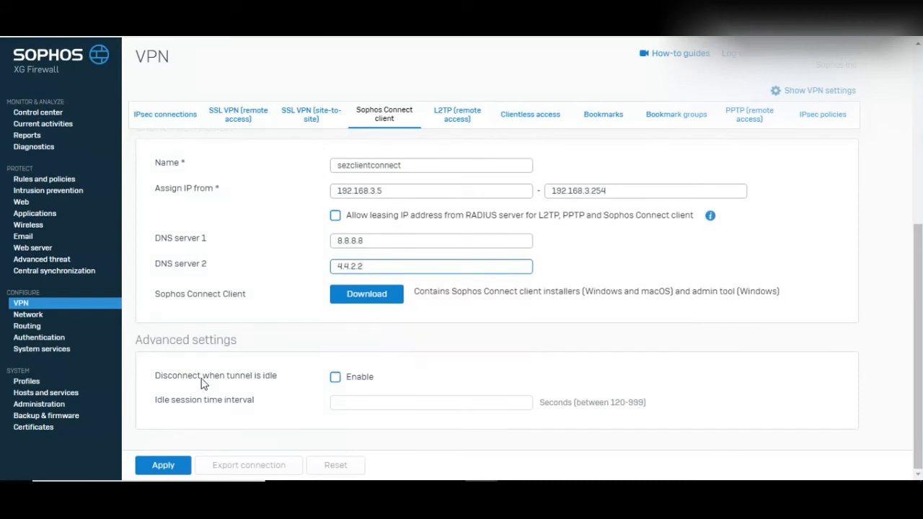
Enable Disconnect when tunnel is idle with a 200-second idle session interval.
{"action": "left_click", "coordinate": [336, 382]}
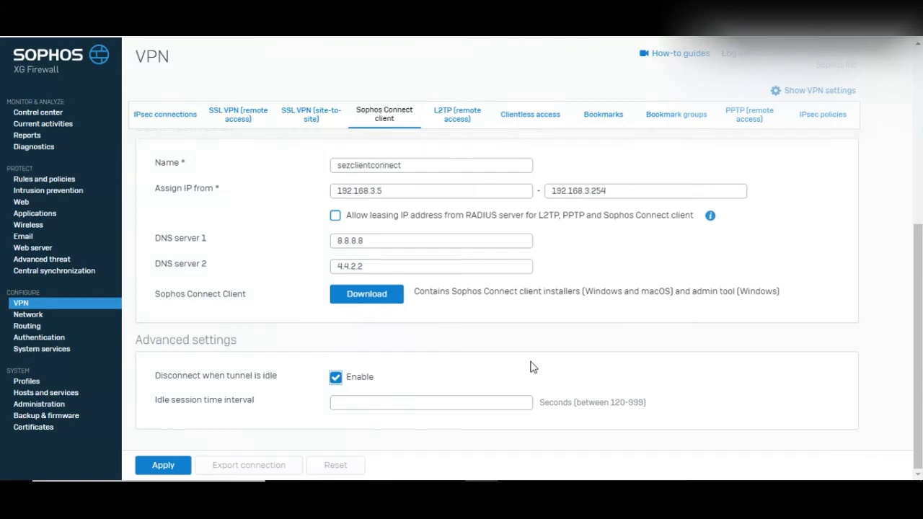
{"action": "left_click", "coordinate": [479, 404]}
{"action": "type", "text": "200"}
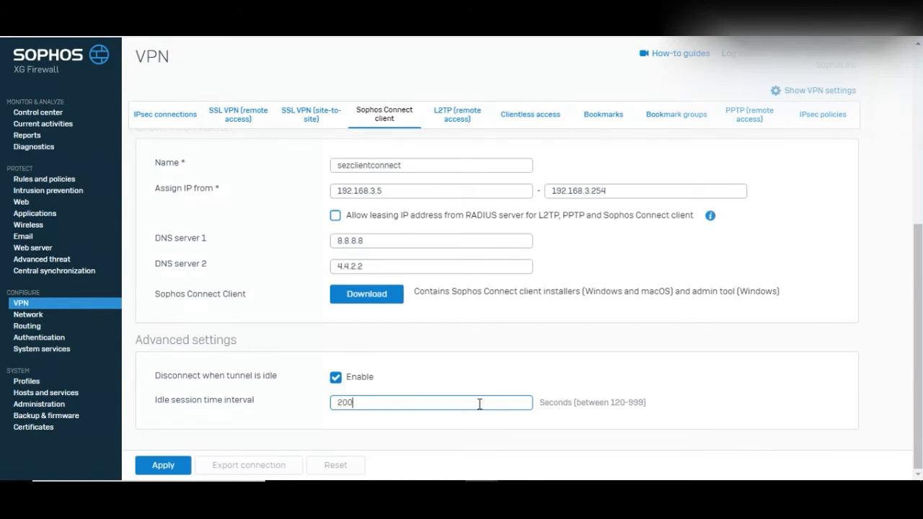
{"action": "scroll", "coordinate": [481, 407], "scroll_direction": "up", "scroll_amount": 1}
{"action": "scroll", "coordinate": [481, 409], "scroll_direction": "up", "scroll_amount": 1}
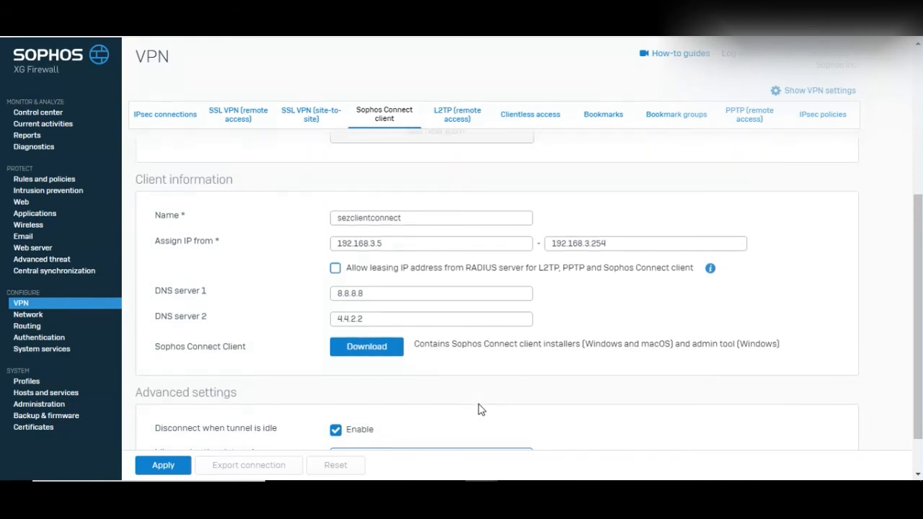
{"action": "scroll", "coordinate": [275, 383], "scroll_direction": "down", "scroll_amount": 2}
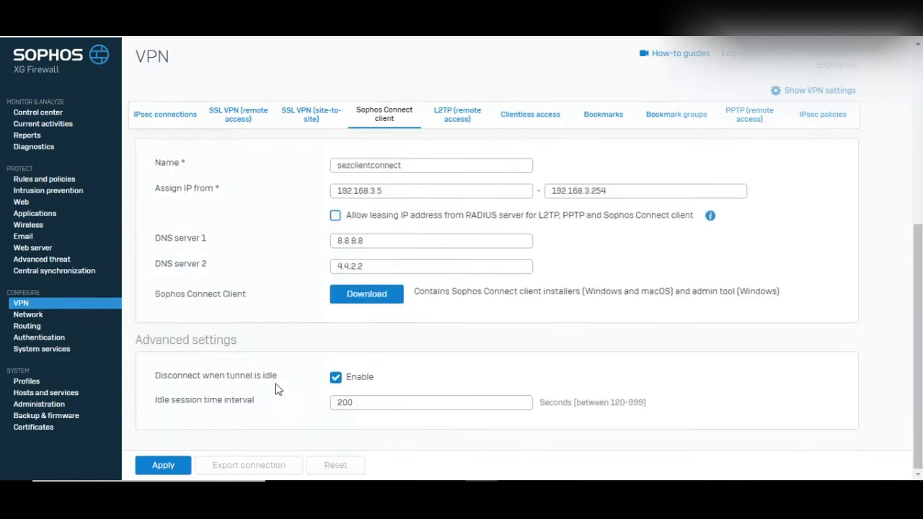
Apply the Sophos Connect client settings and accept the preshared key update.
{"action": "left_click", "coordinate": [164, 465]}
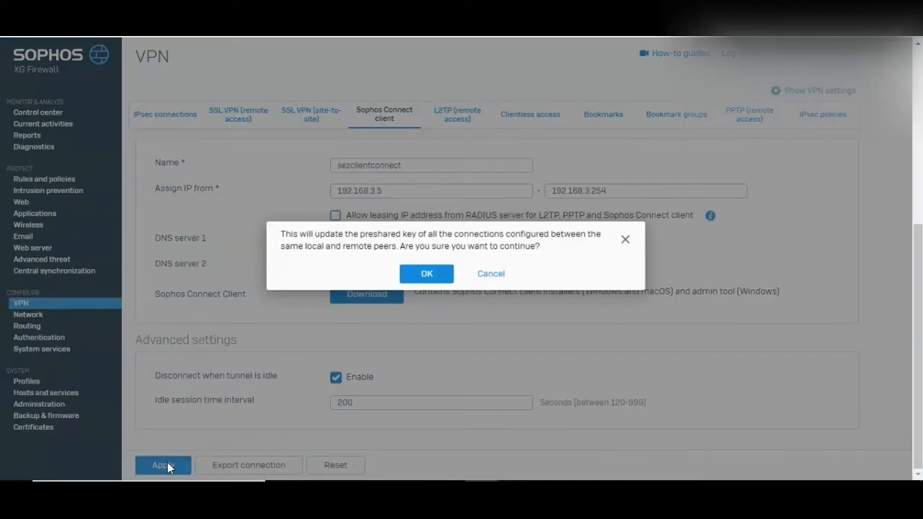
{"action": "left_click", "coordinate": [440, 279]}
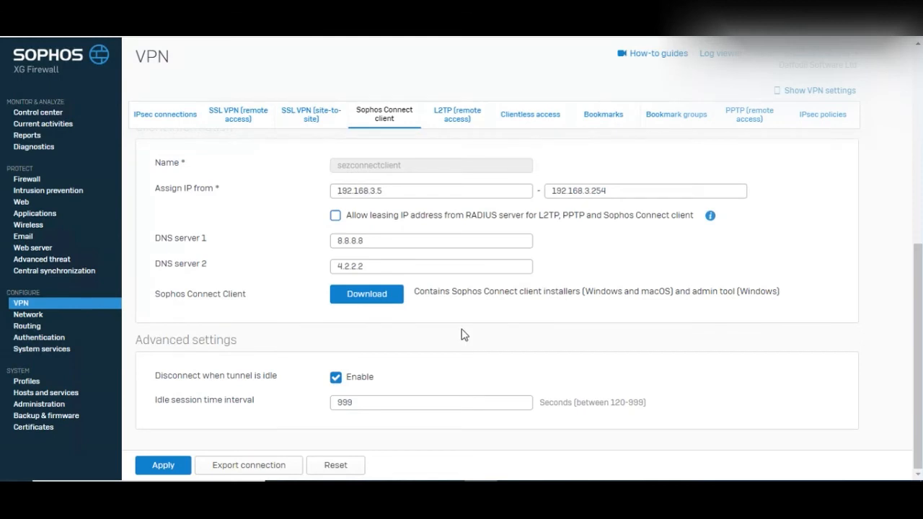
Download the client installers, export sezconnectclient.tgb, and show it in the Downloads folder.
{"action": "left_click", "coordinate": [378, 308]}
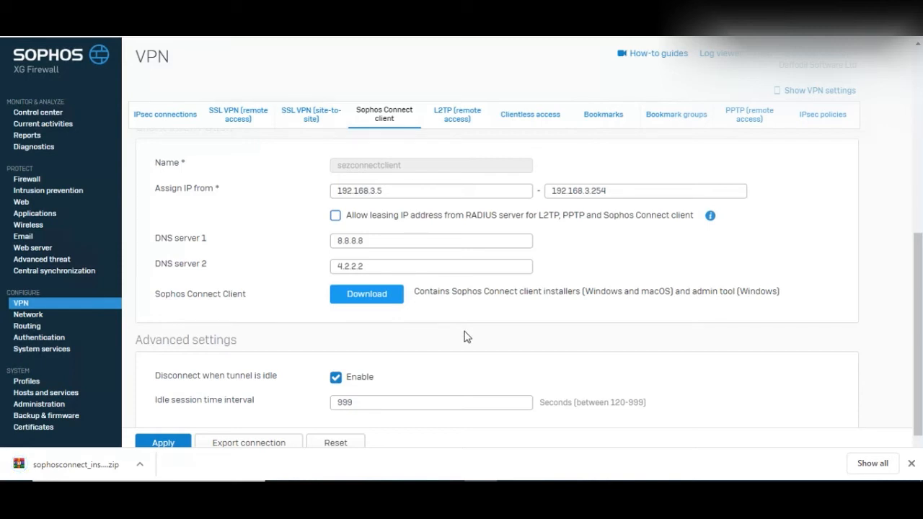
{"action": "left_click", "coordinate": [912, 464]}
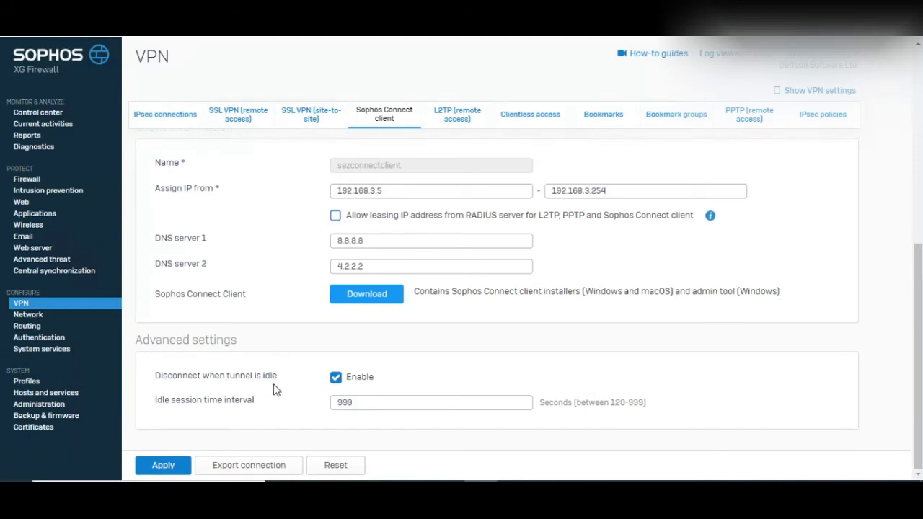
{"action": "left_click", "coordinate": [254, 464]}
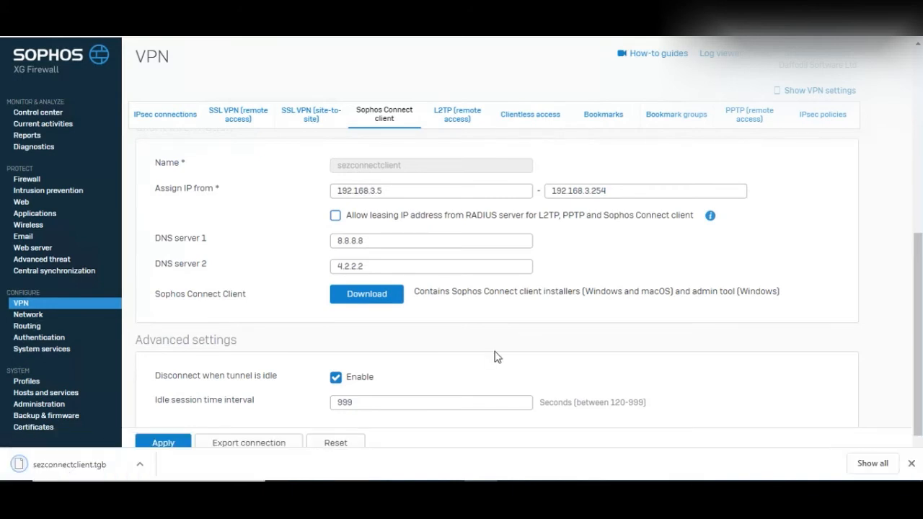
{"action": "left_click", "coordinate": [140, 464]}
{"action": "left_click", "coordinate": [170, 423]}
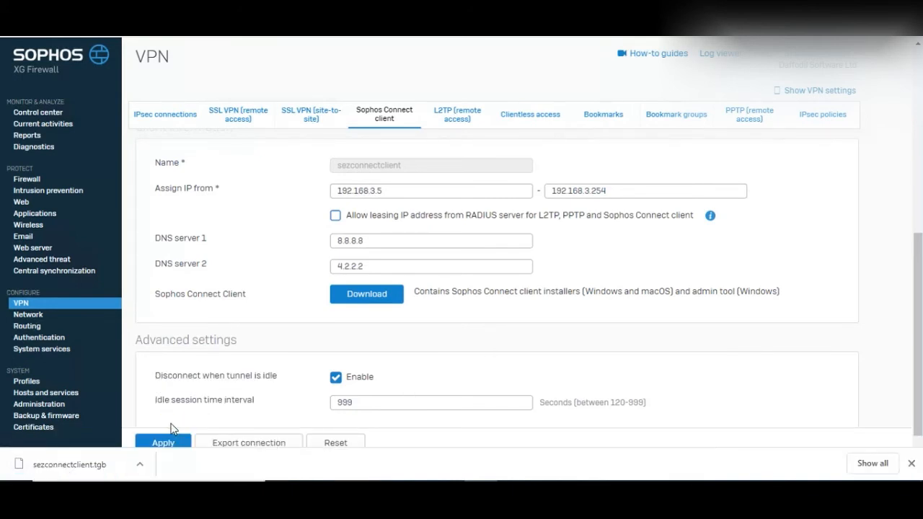
{"action": "left_click", "coordinate": [446, 268]}
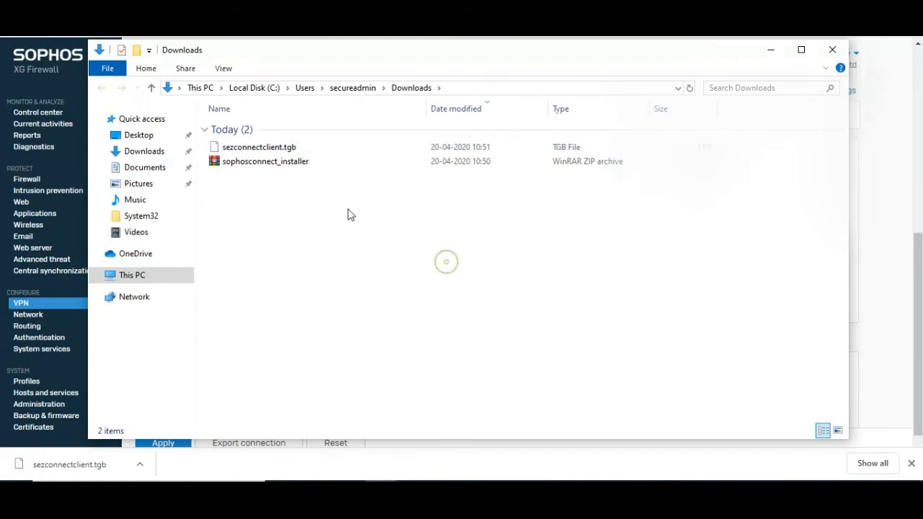
Extract the sophosconnect_installer archive here in Downloads and select the SophosConnect installer package.
{"action": "left_click", "coordinate": [273, 168]}
{"action": "right_click", "coordinate": [274, 168]}
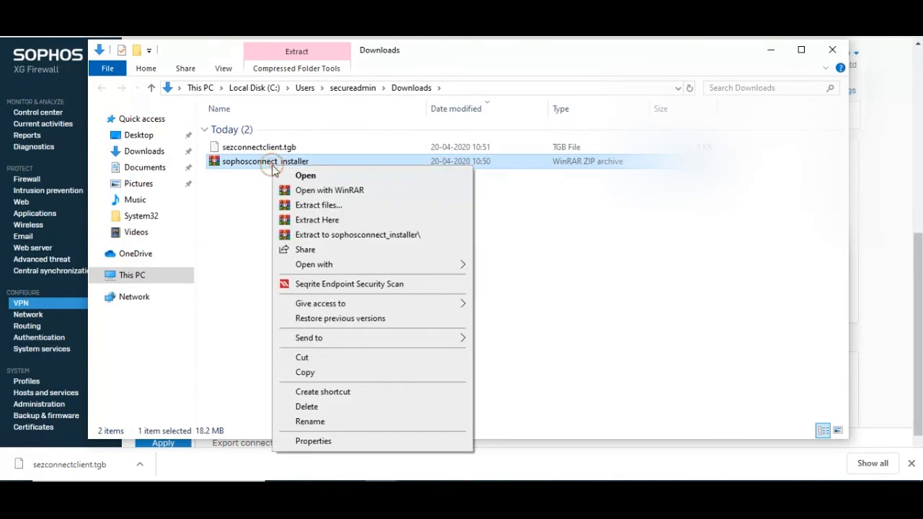
{"action": "left_click", "coordinate": [318, 222]}
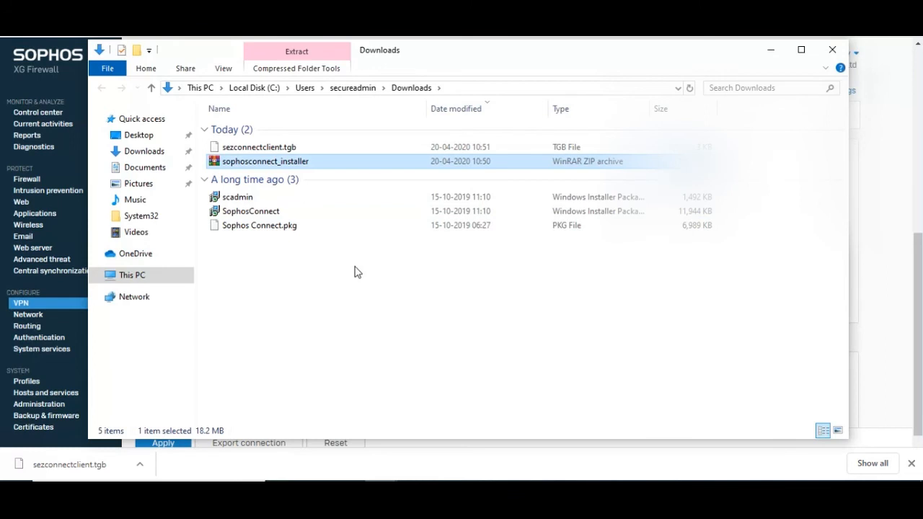
{"action": "left_click", "coordinate": [262, 215]}
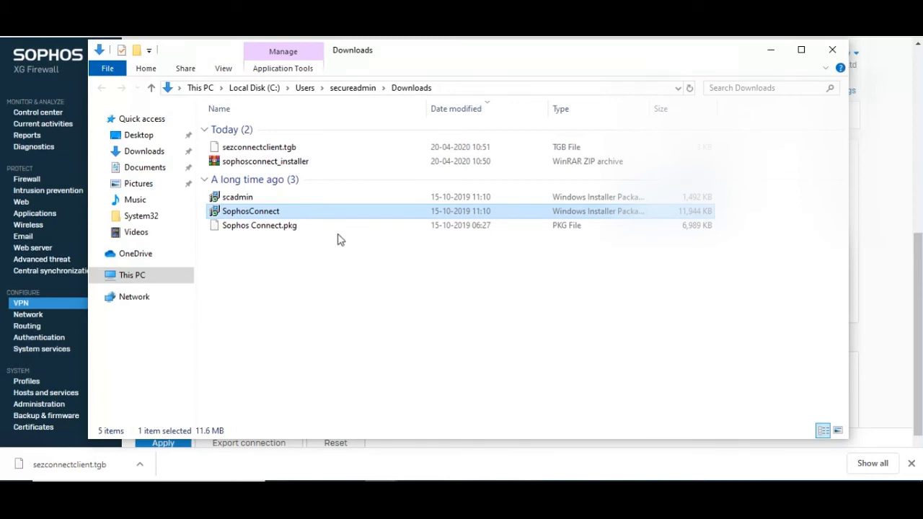
Install Sophos Connect, accepting the licence and UAC prompt, and launch it after setup finishes.
{"action": "double_click", "coordinate": [323, 216]}
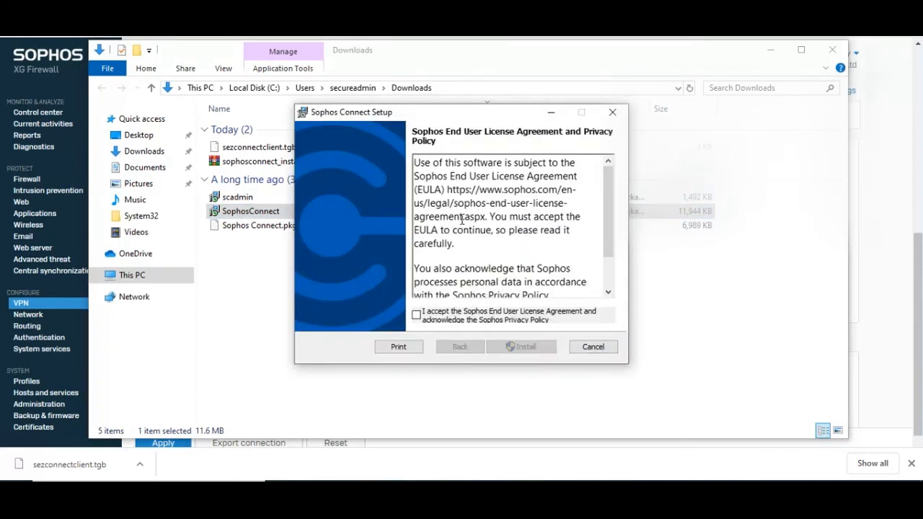
{"action": "left_click", "coordinate": [423, 316]}
{"action": "left_click", "coordinate": [514, 346]}
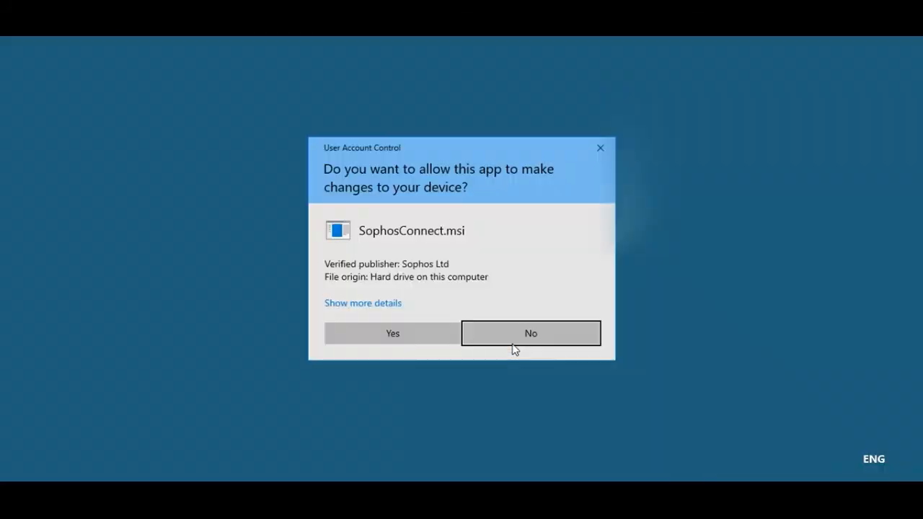
{"action": "left_click", "coordinate": [434, 334]}
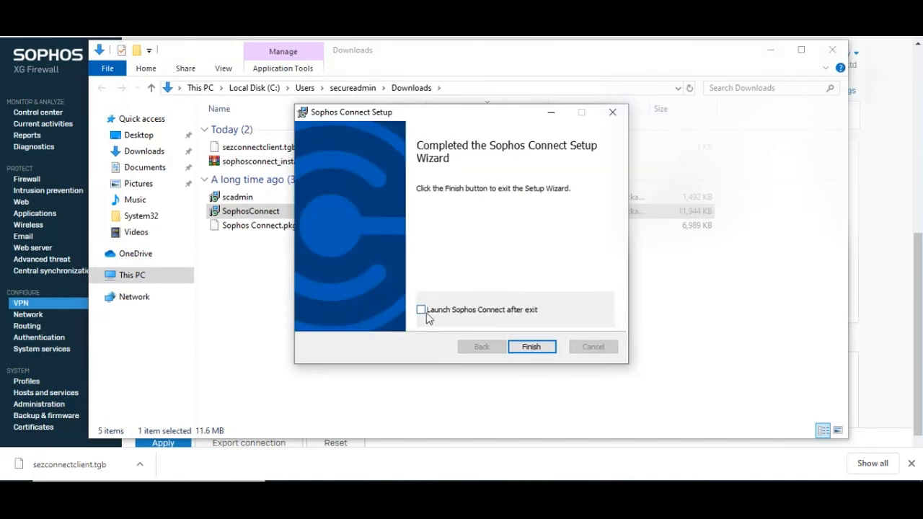
{"action": "left_click", "coordinate": [425, 311]}
{"action": "left_click", "coordinate": [546, 351]}
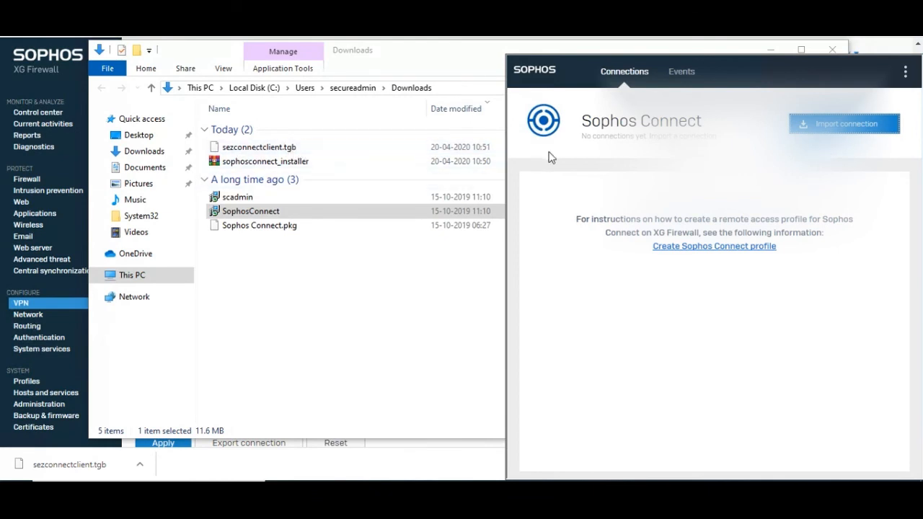
Import the sezconnectclient.tgb connection file from the Downloads folder.
{"action": "left_click", "coordinate": [815, 133]}
{"action": "left_click", "coordinate": [514, 172]}
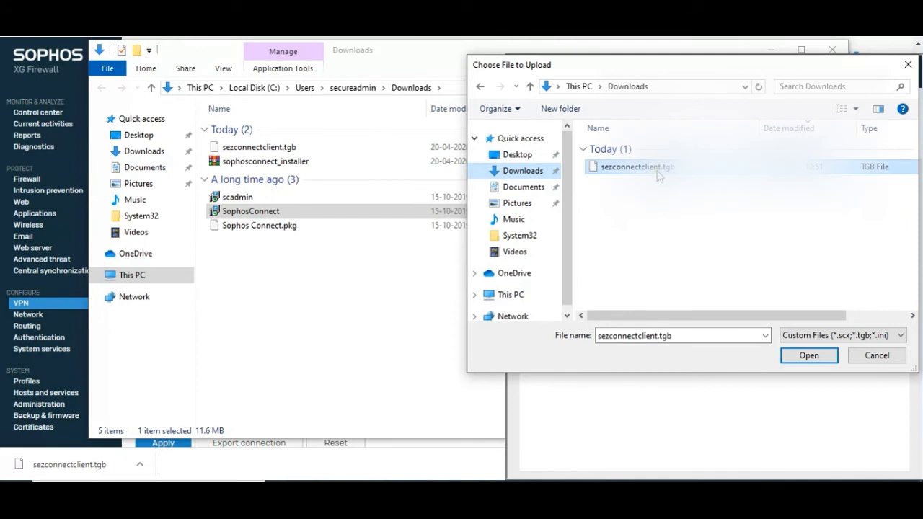
{"action": "double_click", "coordinate": [658, 170]}
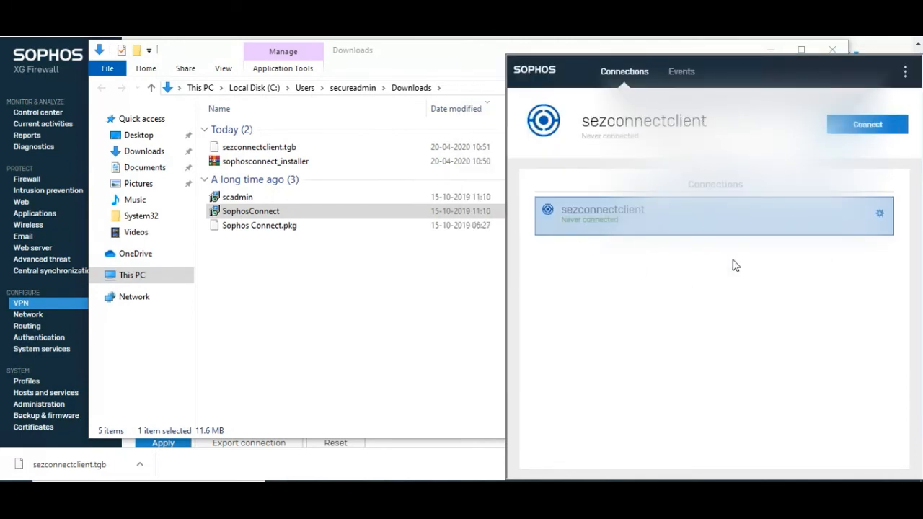
Connect sezconnectclient, signing in with the VPN user's username and password.
{"action": "left_click", "coordinate": [868, 128]}
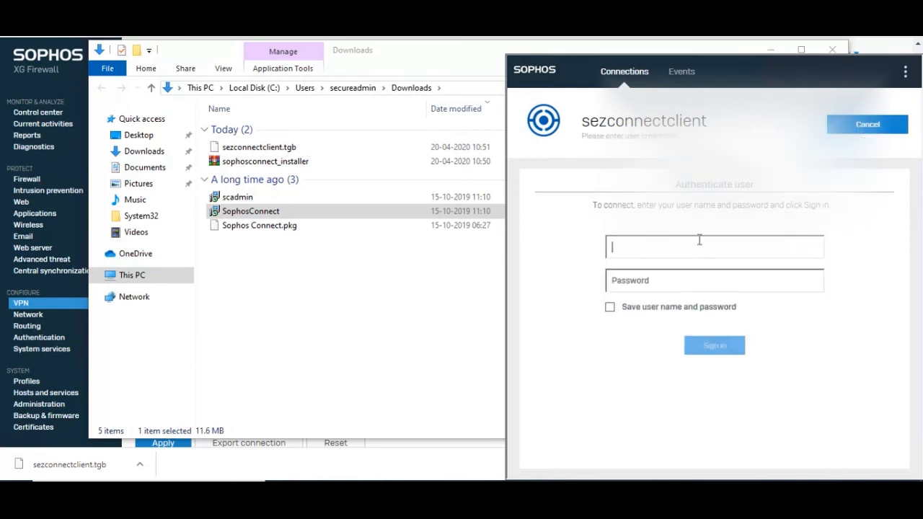
{"action": "key", "text": "Tab"}
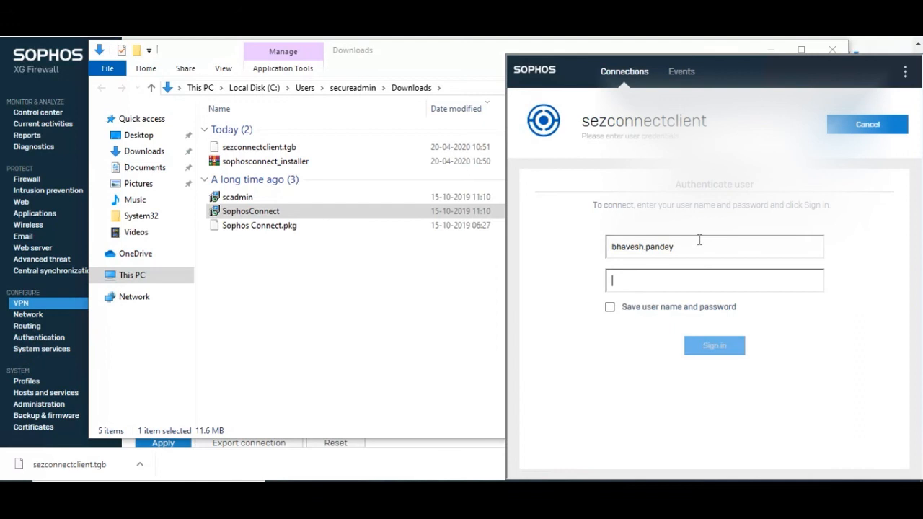
{"action": "type", "text": "********"}
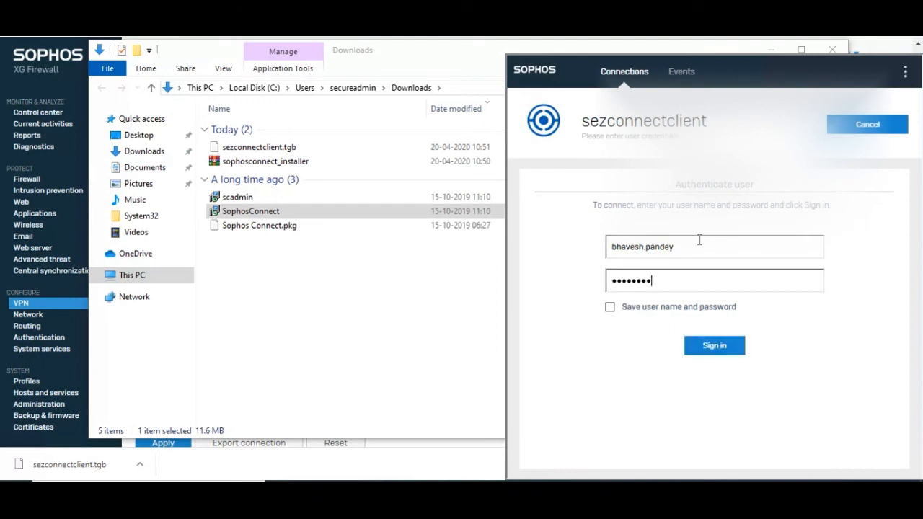
{"action": "key", "text": "Return"}
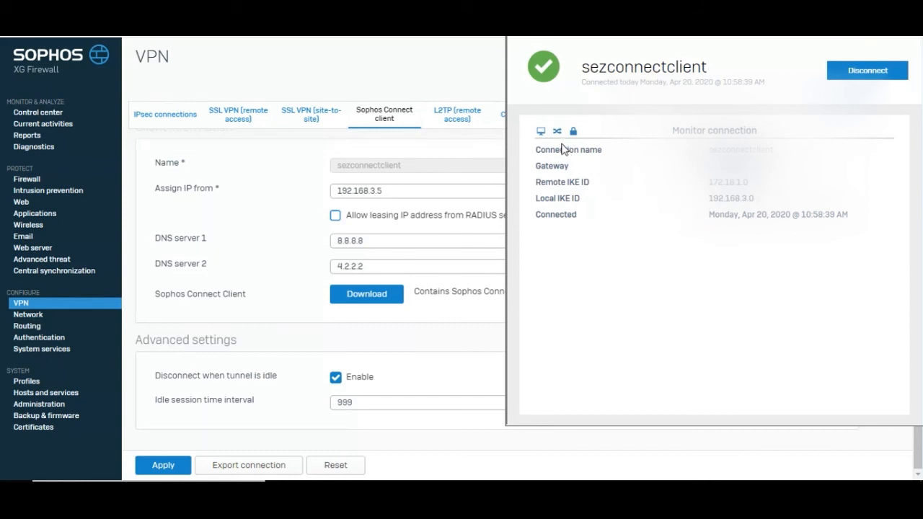
Display sezconnectclient's IP details, DNS servers 4.2.2.2 and 8.8.8.8, and traffic counters.
{"action": "left_click", "coordinate": [555, 130]}
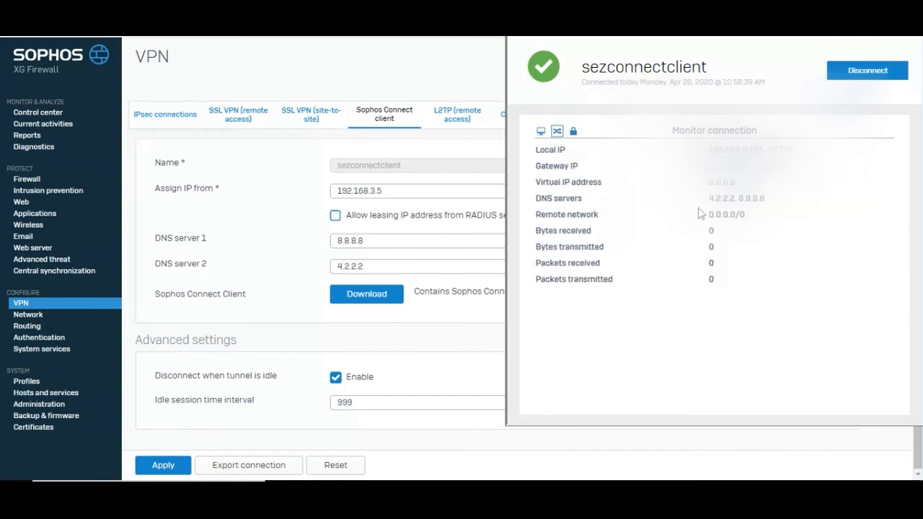